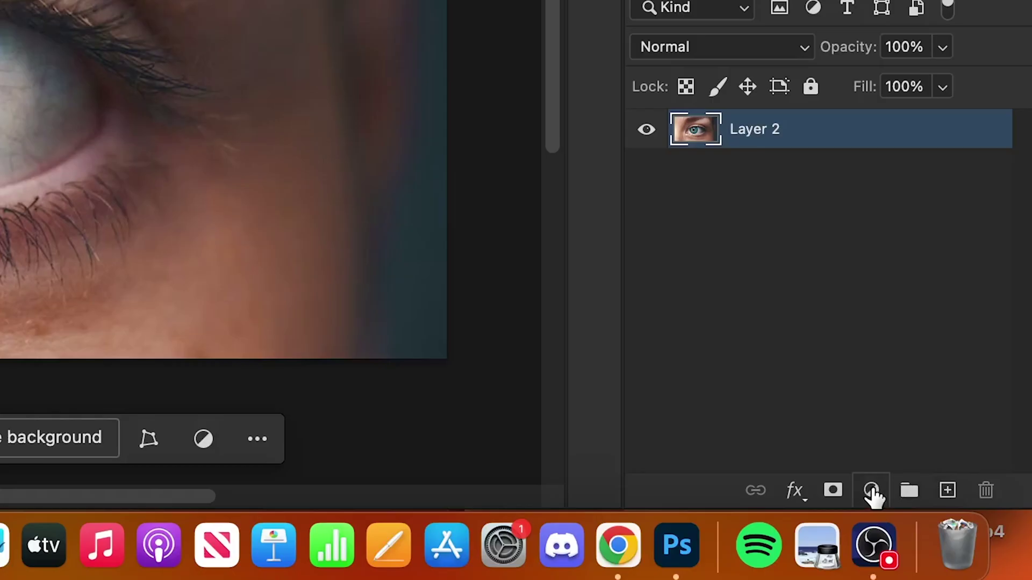
Step: Add an Exposure adjustment layer and raise Exposure to +1.82
click(900, 531)
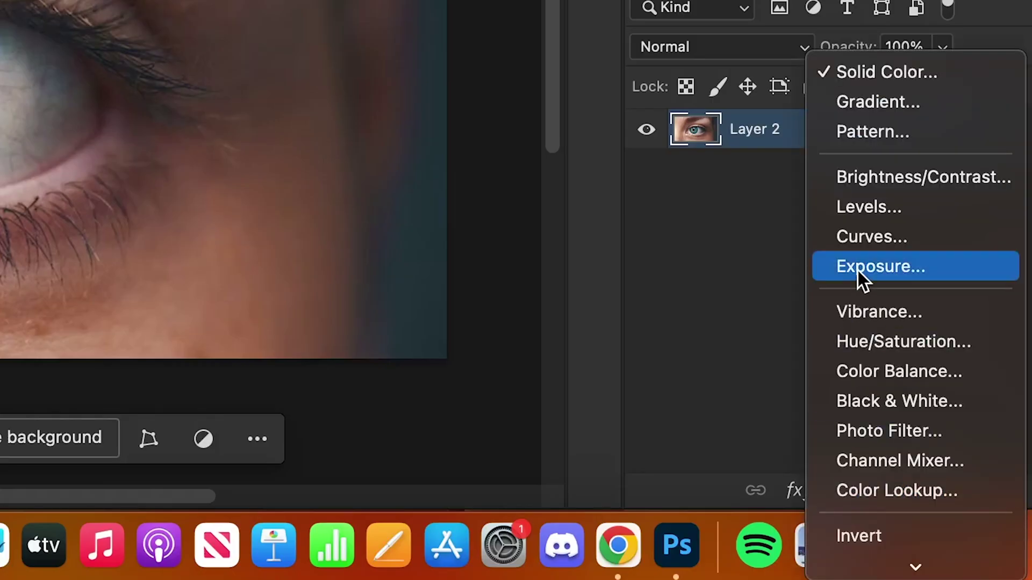
click(858, 269)
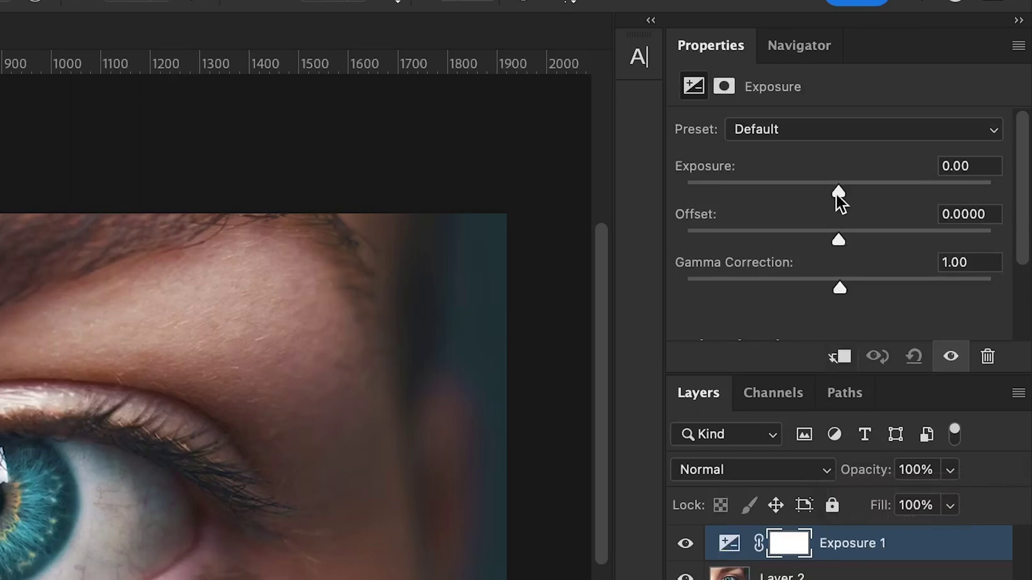
drag(839, 187, 881, 189)
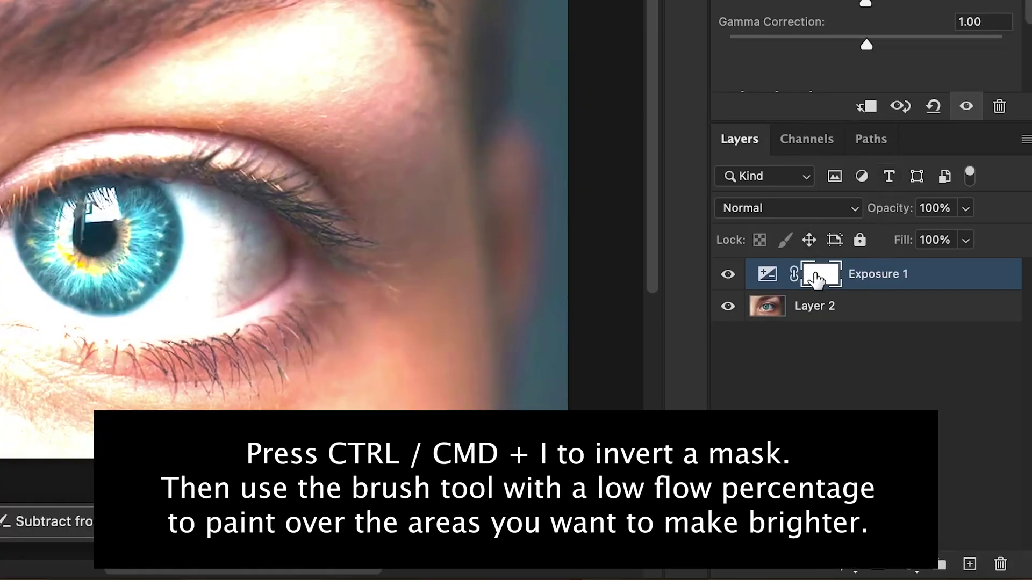
Step: Invert the Exposure mask and paint the brightening onto the iris at 4% brush flow
key(super+i)
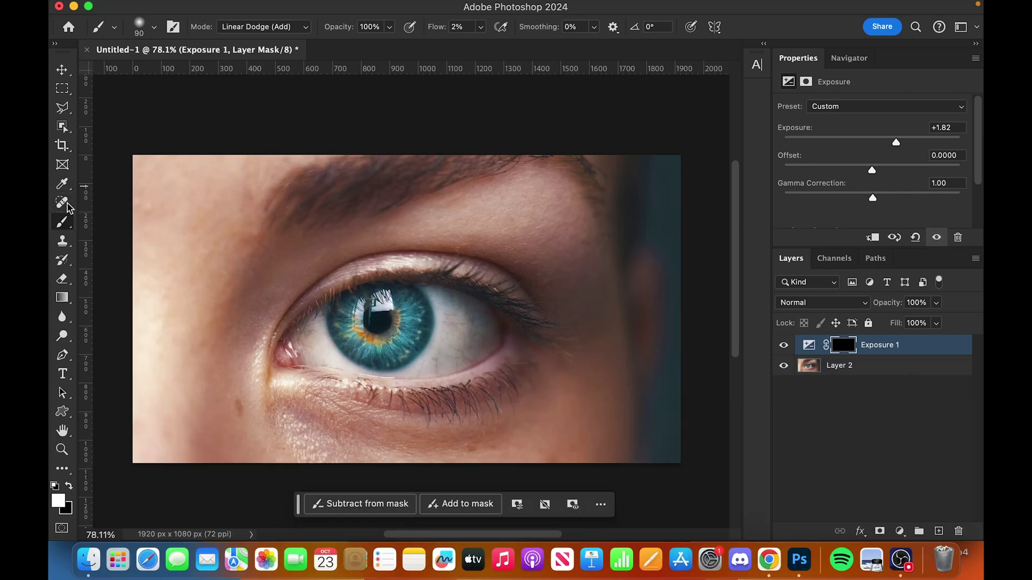
drag(434, 33, 437, 33)
scroll(348, 332, up, 5)
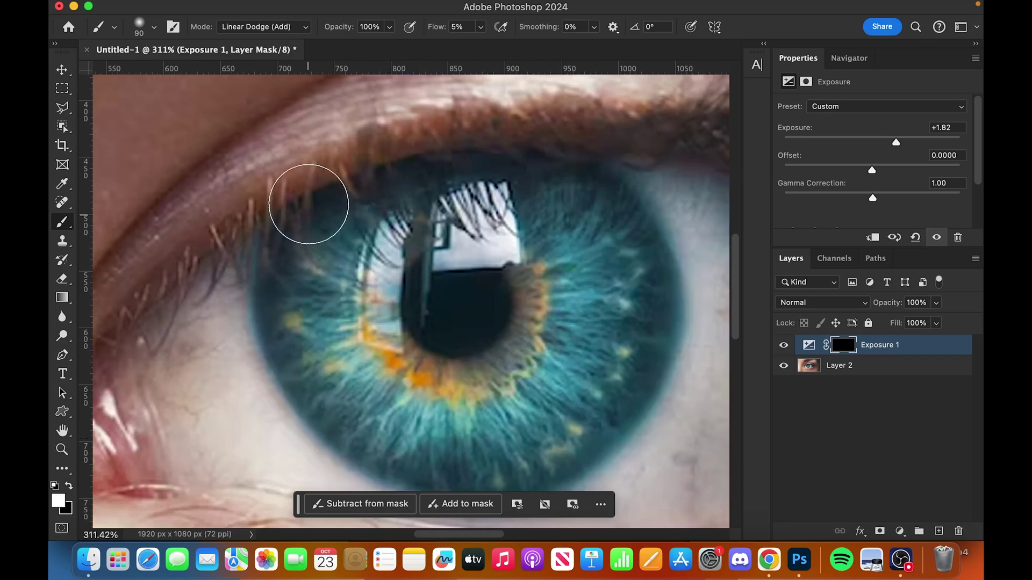
mouse_move(352, 408)
mouse_down()
mouse_move(441, 449)
mouse_move(549, 443)
mouse_move(589, 357)
mouse_move(594, 253)
mouse_move(540, 184)
mouse_move(616, 231)
mouse_move(609, 339)
mouse_move(579, 421)
mouse_move(629, 349)
mouse_move(622, 259)
mouse_move(639, 374)
mouse_move(630, 245)
mouse_move(606, 412)
mouse_move(531, 460)
mouse_move(445, 474)
mouse_move(313, 368)
mouse_move(294, 261)
mouse_move(352, 183)
mouse_move(465, 171)
mouse_move(571, 202)
mouse_up()
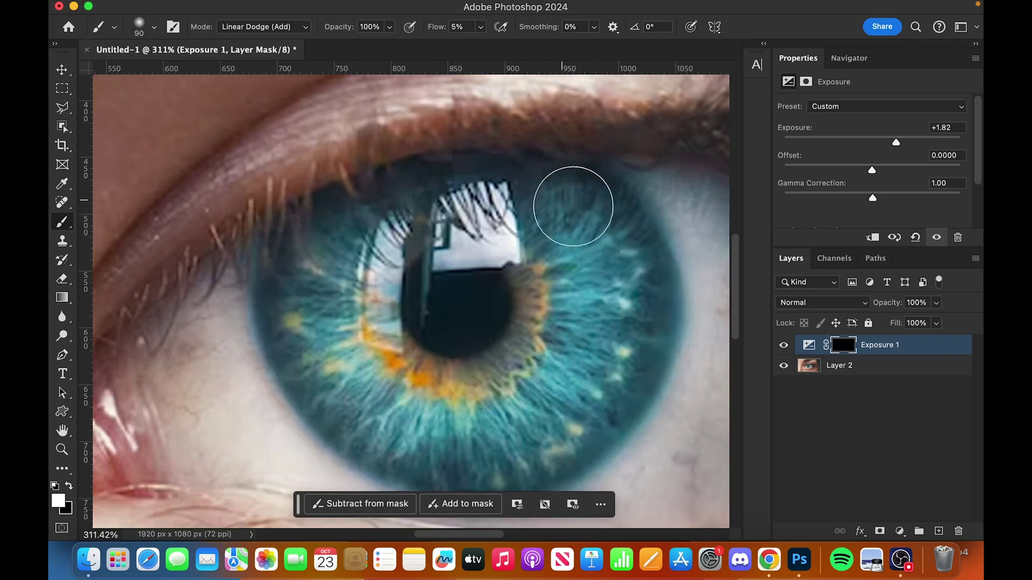
scroll(396, 267, down, 1)
scroll(396, 268, down, 10)
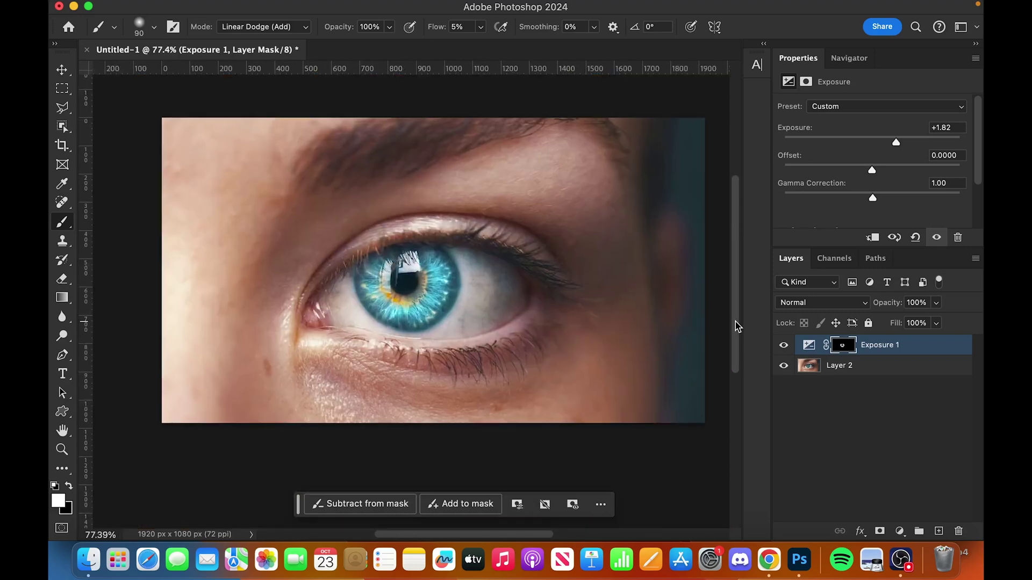
Step: Compare the iris with and without Exposure 1, then add a Color Balance adjustment layer
click(779, 346)
click(782, 348)
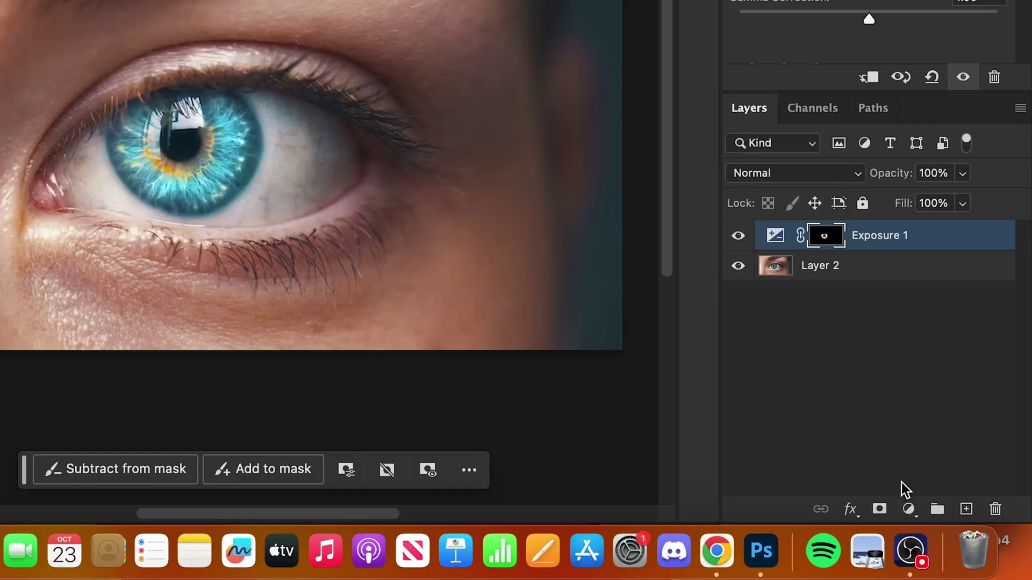
click(908, 510)
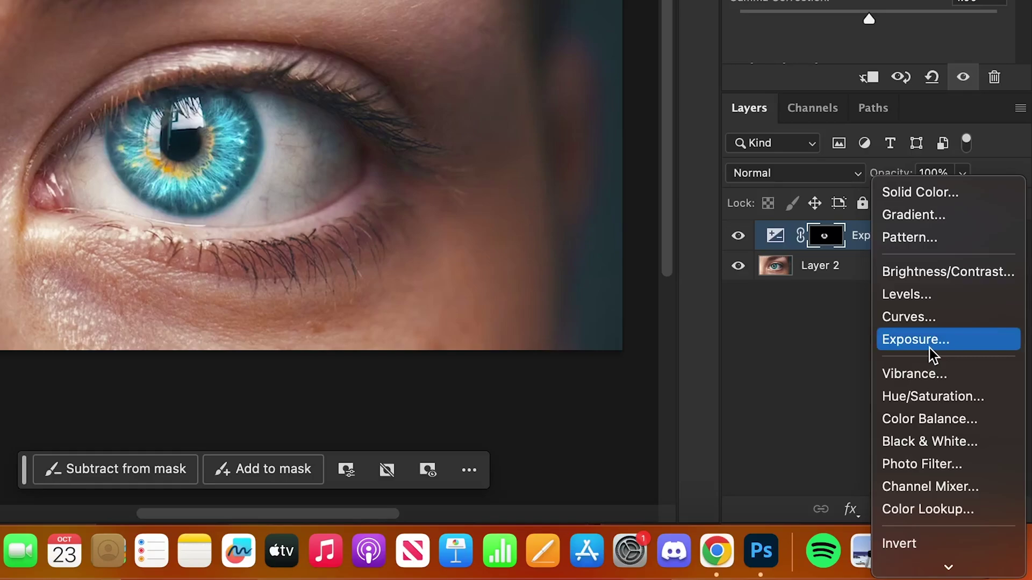
click(940, 423)
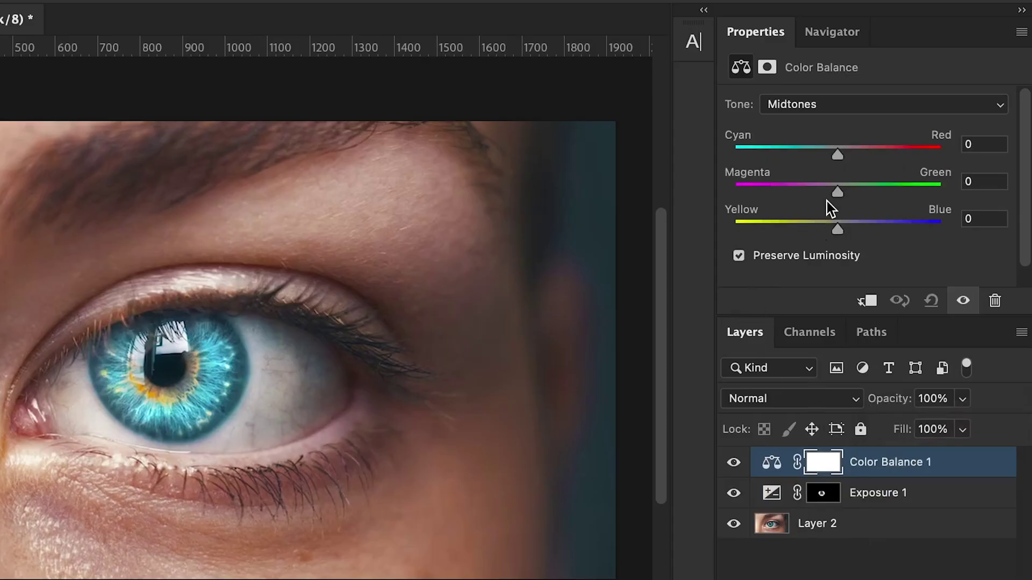
Step: Set Color Balance midtones to Cyan/Red -63 and Magenta/Green +95, selecting its mask
drag(840, 194, 871, 195)
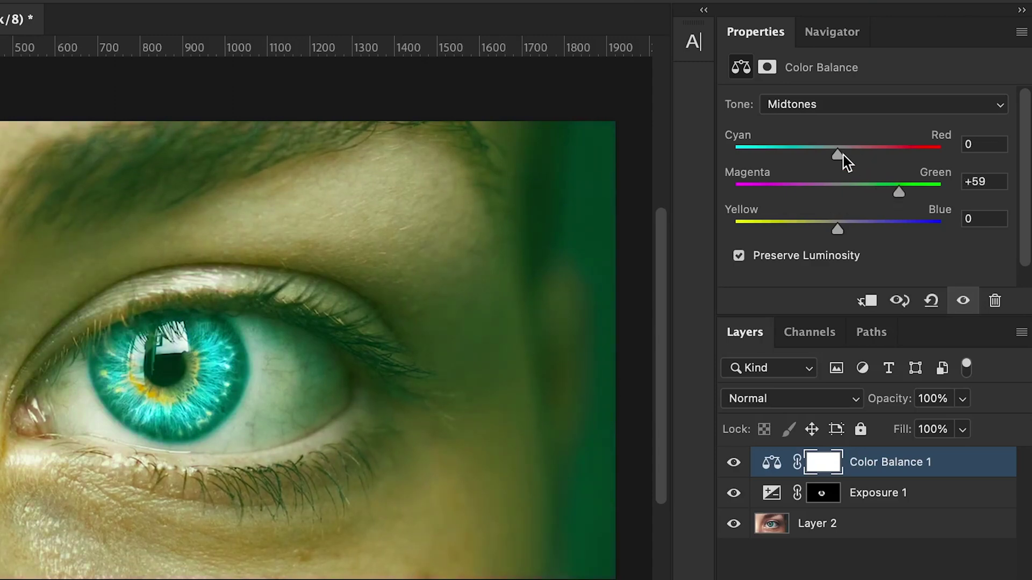
drag(837, 155, 774, 158)
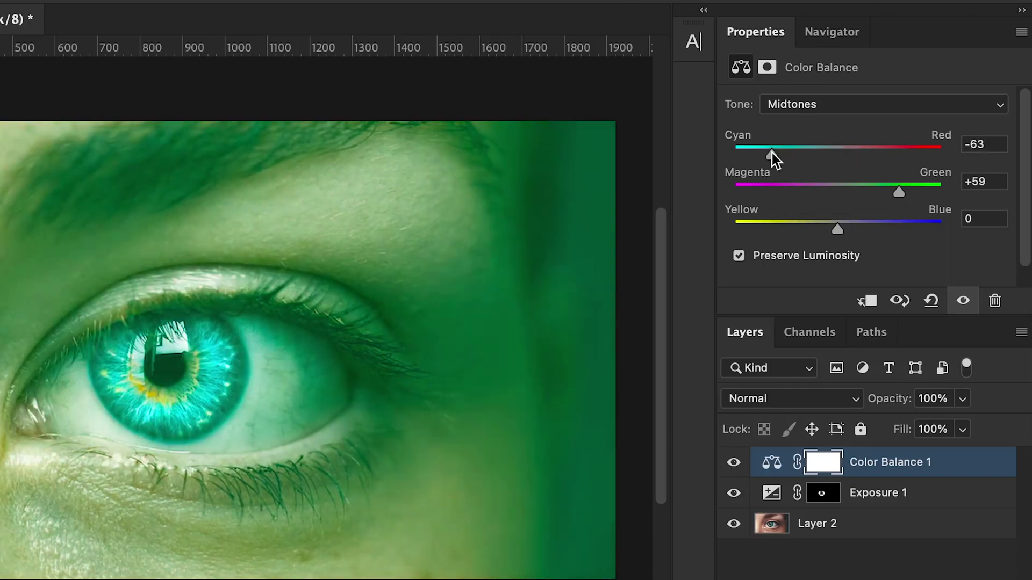
drag(909, 190, 935, 198)
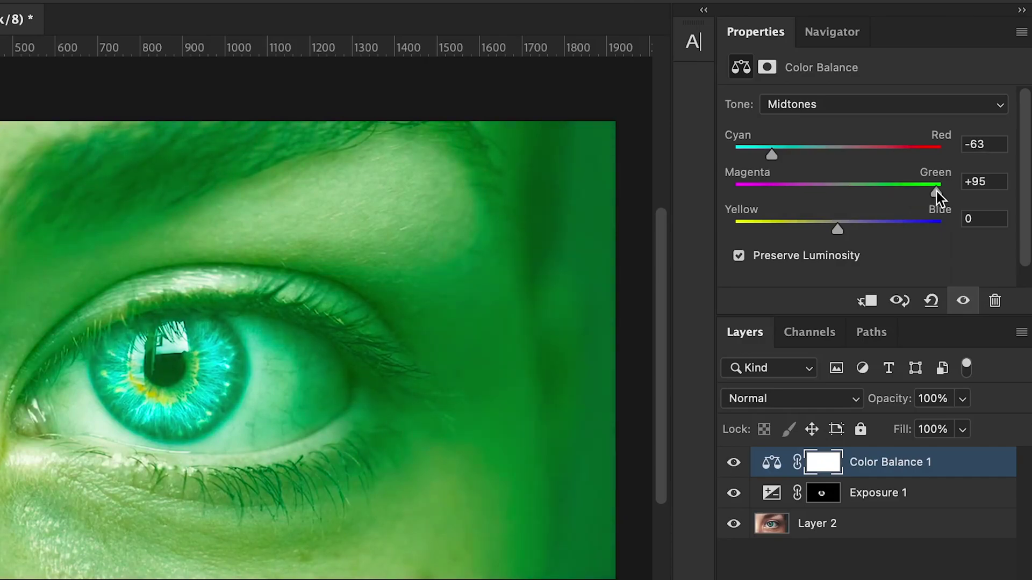
click(847, 350)
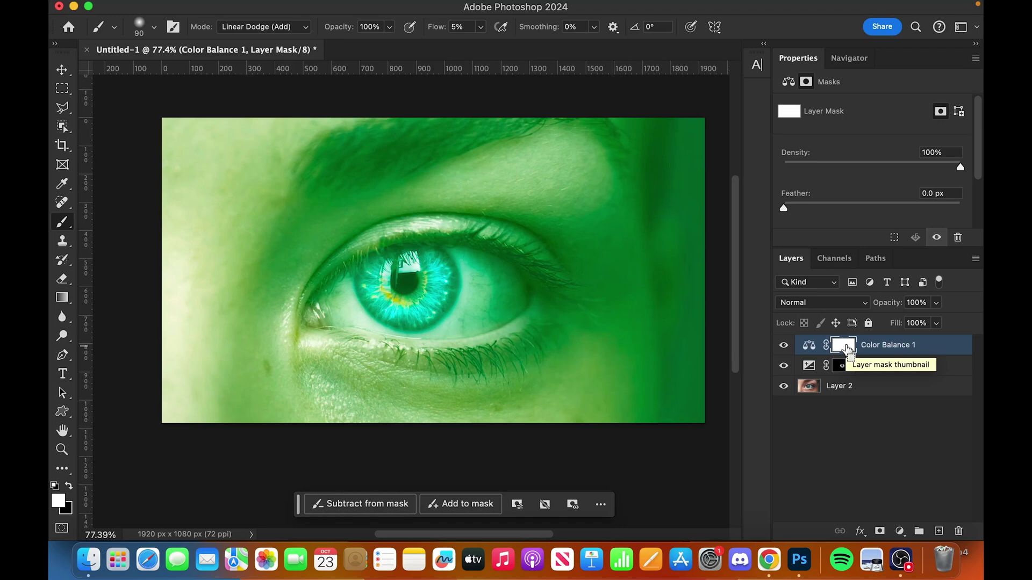
Step: Invert the Color Balance mask and paint the green tint onto the iris
key(super+i)
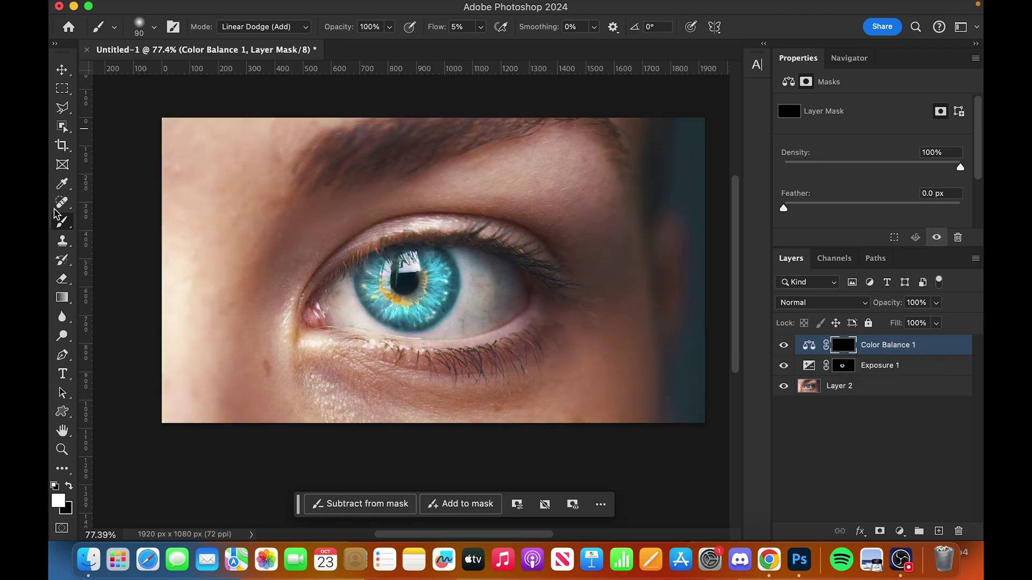
scroll(403, 274, up, 10)
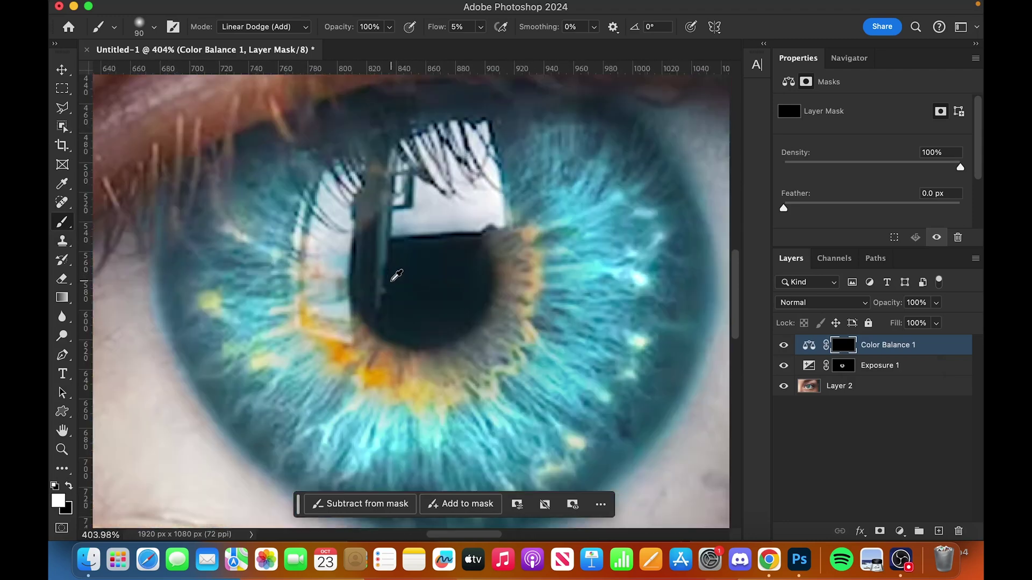
scroll(385, 246, down, 3)
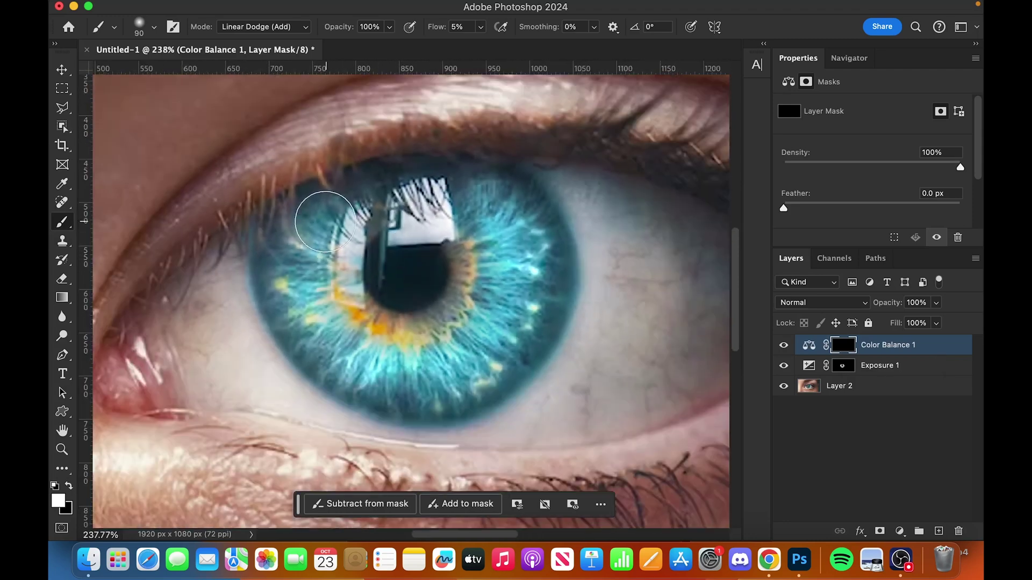
mouse_move(464, 373)
mouse_down()
mouse_move(391, 381)
mouse_move(311, 301)
mouse_move(307, 219)
mouse_move(488, 349)
mouse_move(384, 369)
mouse_move(448, 369)
mouse_move(305, 282)
mouse_move(290, 242)
mouse_move(288, 273)
mouse_move(290, 241)
mouse_move(303, 277)
mouse_move(311, 225)
mouse_up()
mouse_move(524, 322)
mouse_down()
mouse_move(496, 321)
mouse_move(501, 313)
mouse_move(394, 382)
mouse_move(366, 366)
mouse_move(398, 365)
mouse_move(505, 293)
mouse_move(511, 259)
mouse_move(510, 381)
mouse_move(553, 282)
mouse_move(515, 324)
mouse_move(525, 334)
mouse_move(561, 273)
mouse_move(531, 258)
mouse_move(497, 264)
mouse_move(494, 248)
mouse_move(521, 222)
mouse_move(503, 242)
mouse_move(485, 212)
mouse_move(495, 248)
mouse_move(511, 226)
mouse_up()
Step: Raise brush flow to 13% and paint more green into the upper iris
drag(436, 33, 440, 29)
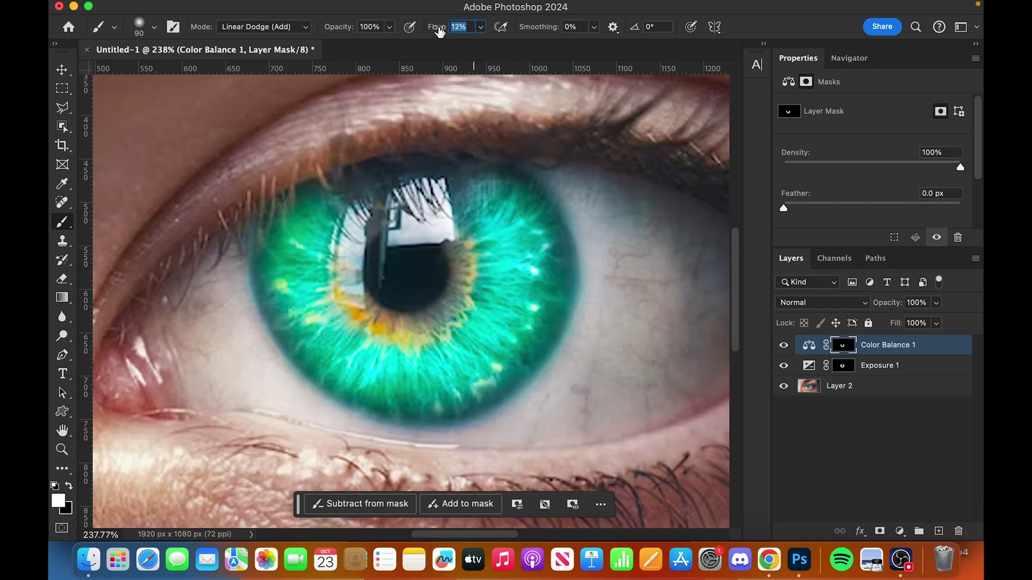
mouse_move(488, 198)
mouse_down()
mouse_move(503, 256)
mouse_move(491, 183)
mouse_move(512, 281)
mouse_move(524, 259)
mouse_move(506, 331)
mouse_move(540, 258)
mouse_move(504, 299)
mouse_up()
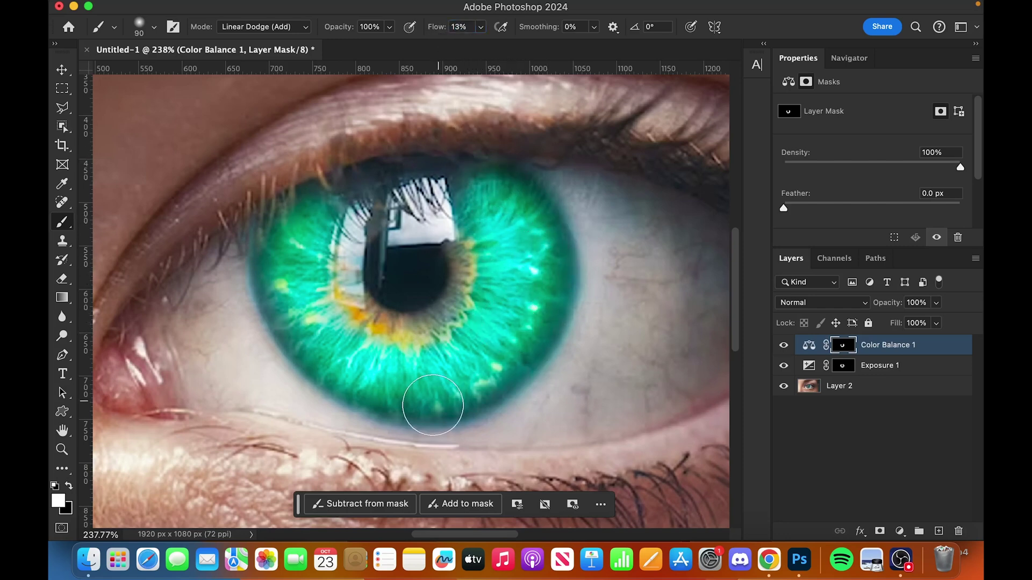
scroll(383, 267, down, 6)
scroll(384, 269, up, 5)
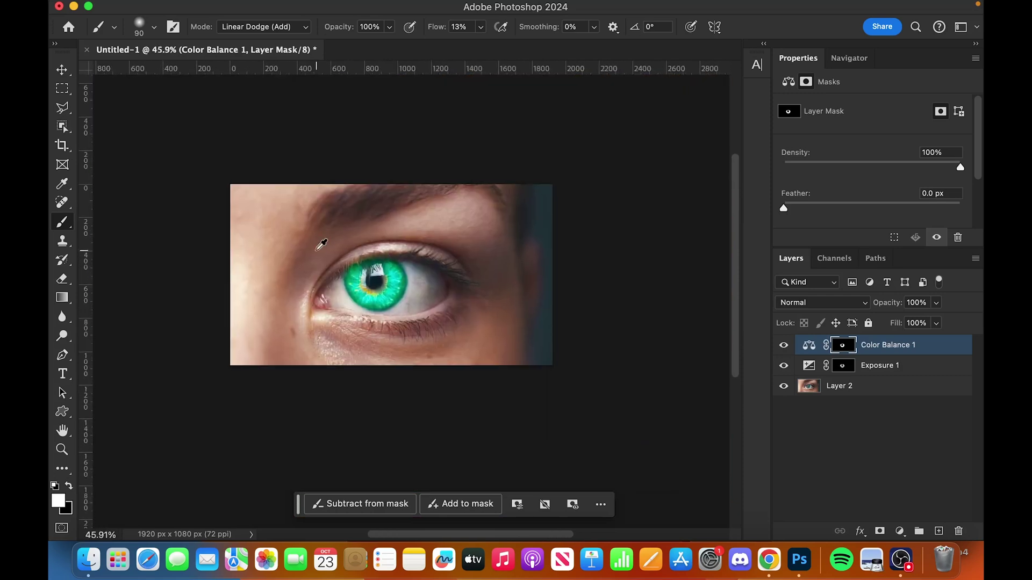
scroll(438, 246, down, 3)
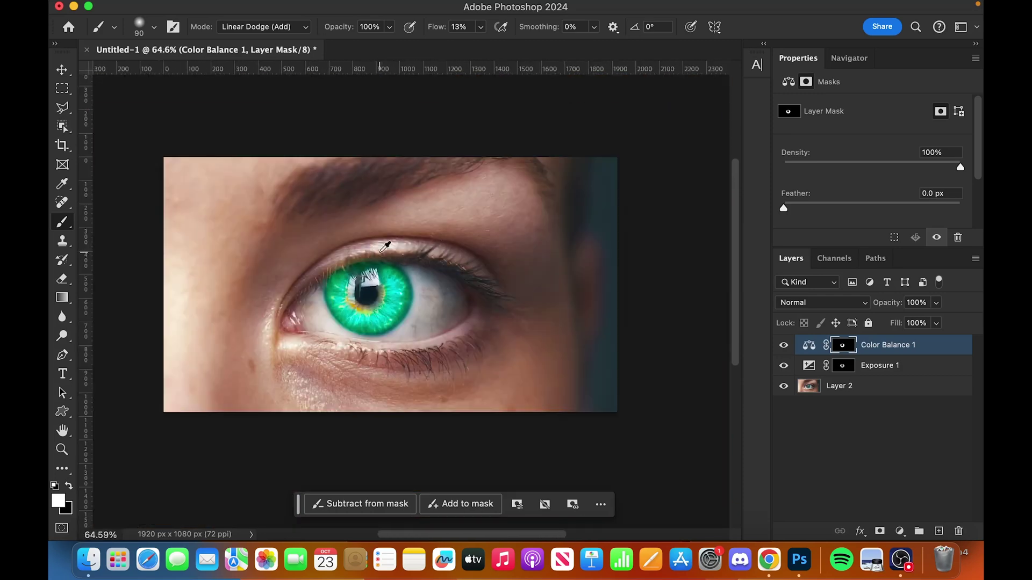
scroll(385, 245, up, 1)
Step: Toggle Color Balance 1 and Exposure 1 off and back on to compare with the original
click(783, 347)
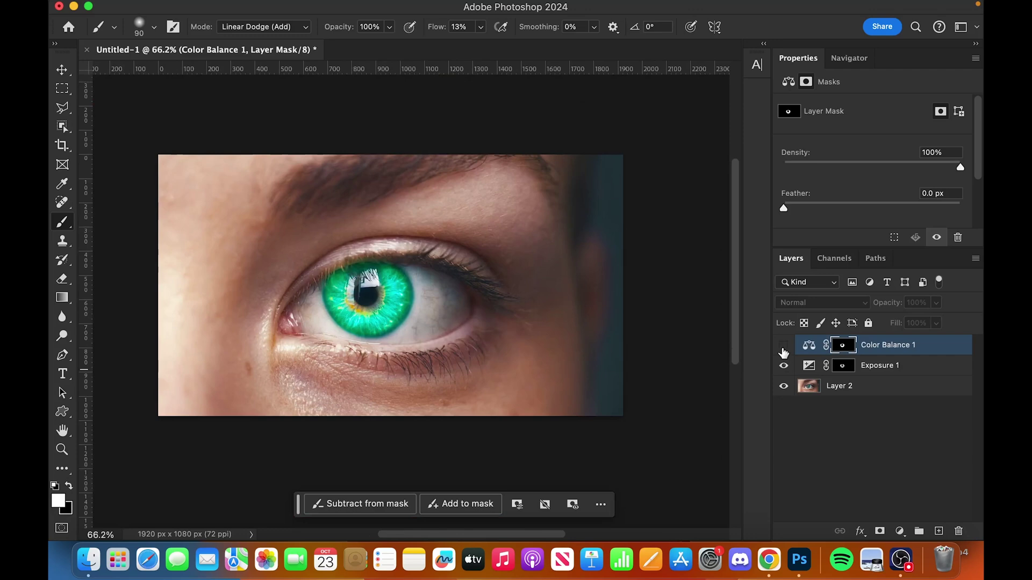
click(785, 365)
click(785, 366)
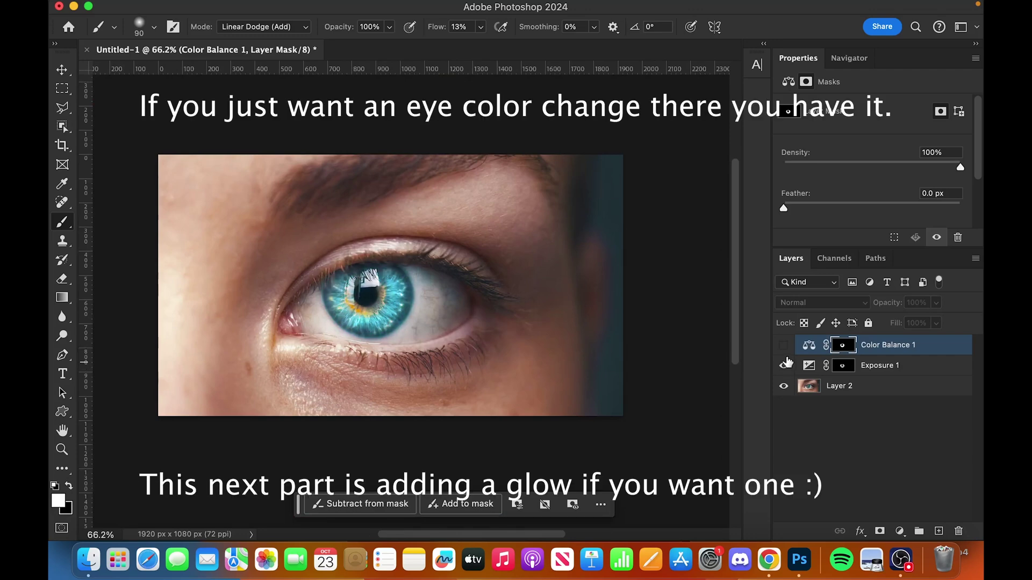
click(783, 346)
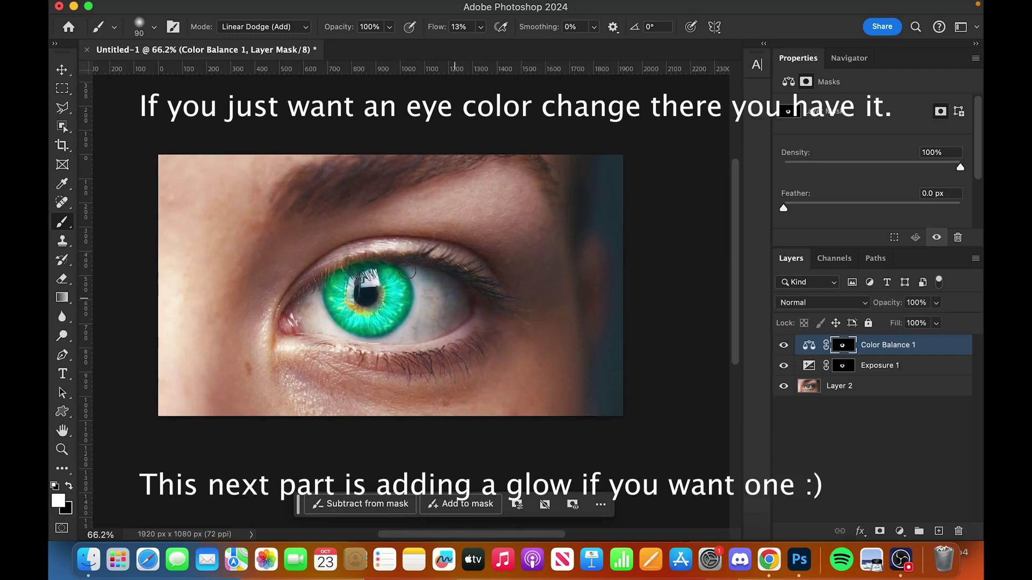
Step: Darken the eye photo Layer 2 with Hue/Saturation Lightness -29
click(860, 394)
key(super+u)
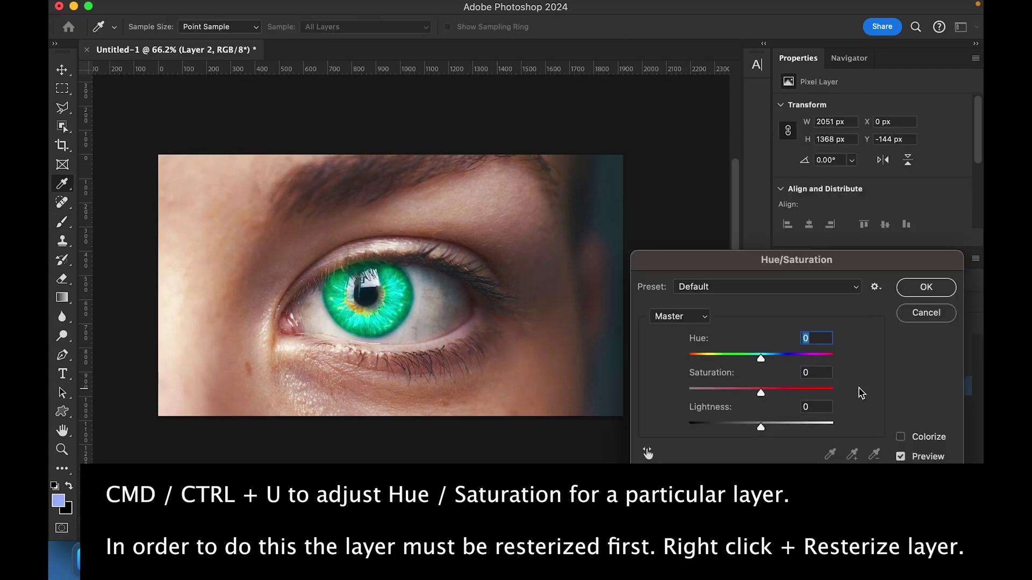
drag(762, 434, 742, 438)
click(923, 286)
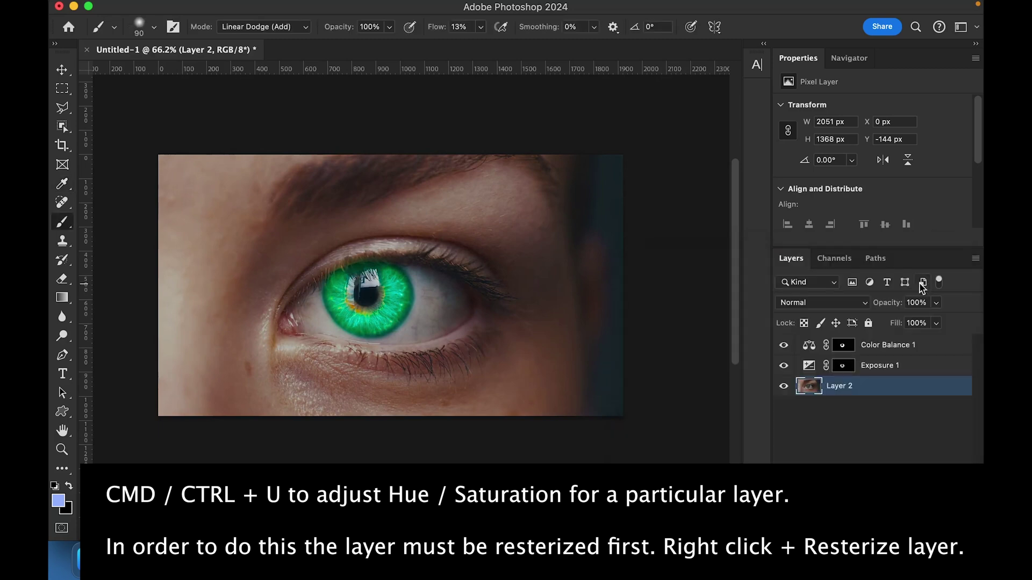
Step: Add a fully saturated bright green Solid Color fill layer above Color Balance 1
click(881, 348)
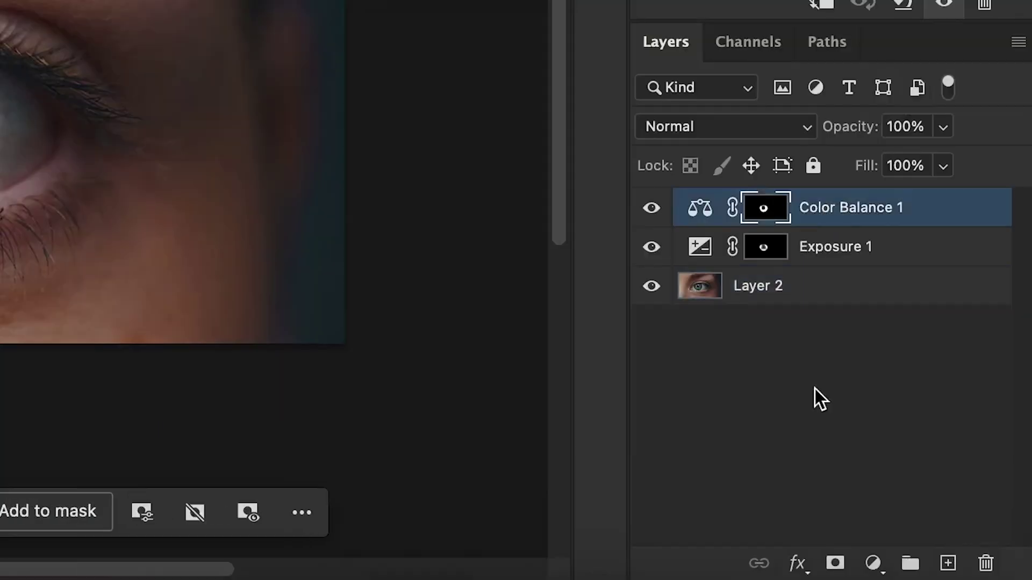
click(873, 564)
click(904, 153)
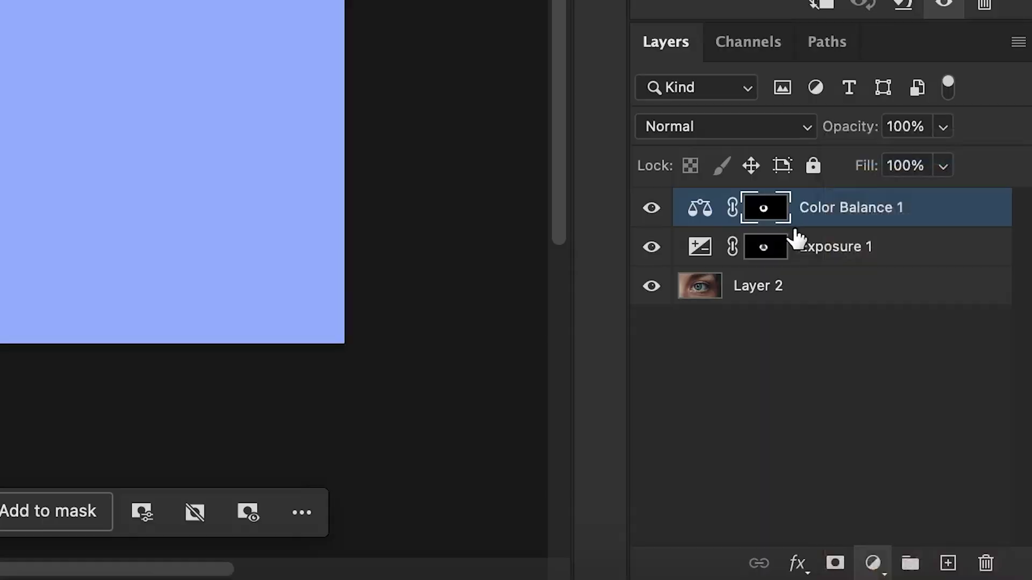
click(734, 403)
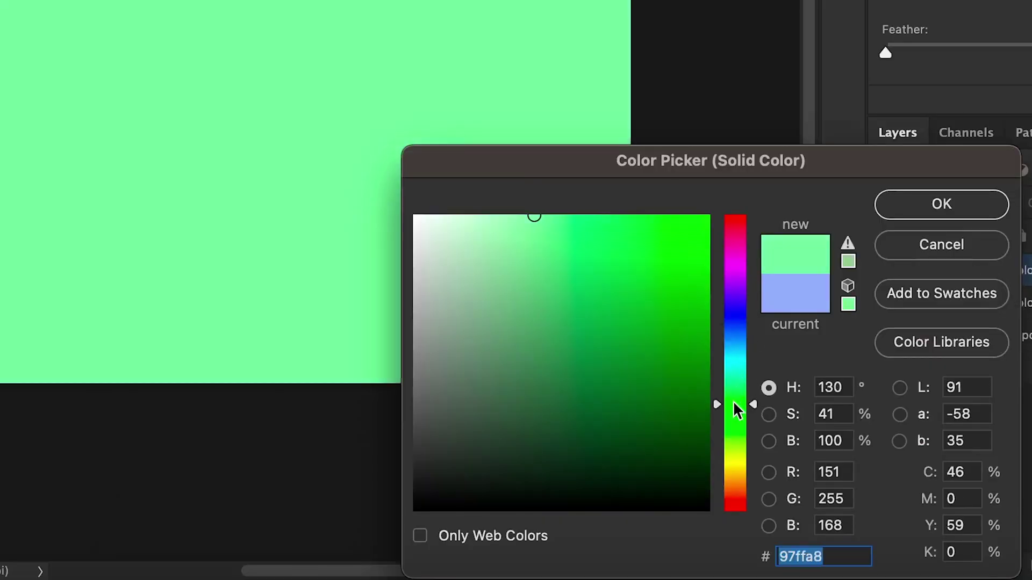
drag(734, 403, 737, 406)
drag(666, 242, 736, 184)
click(904, 215)
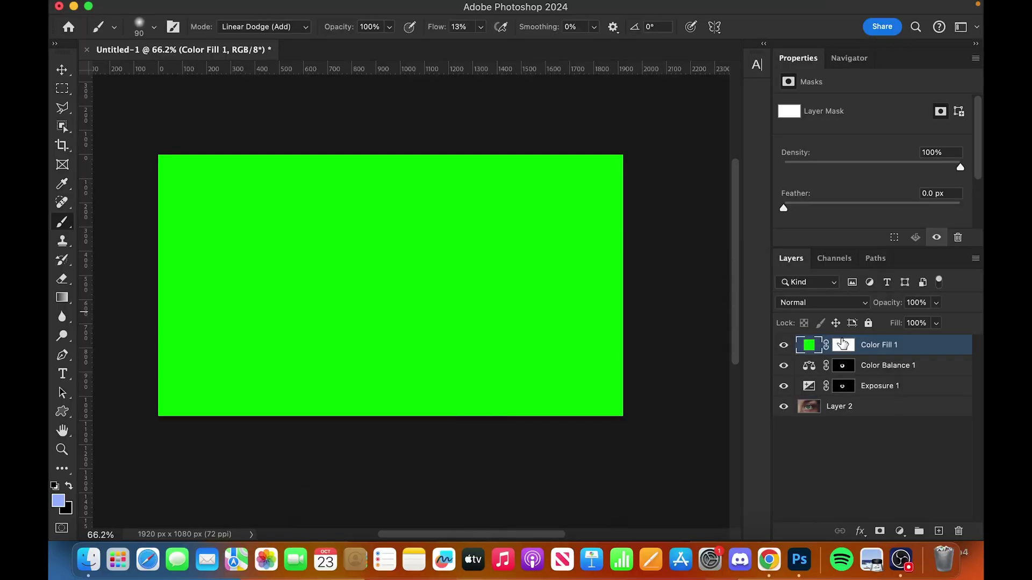
Step: Invert the fill layer's mask to black and set its blend mode to Linear Dodge (Add)
click(980, 271)
key(super+i)
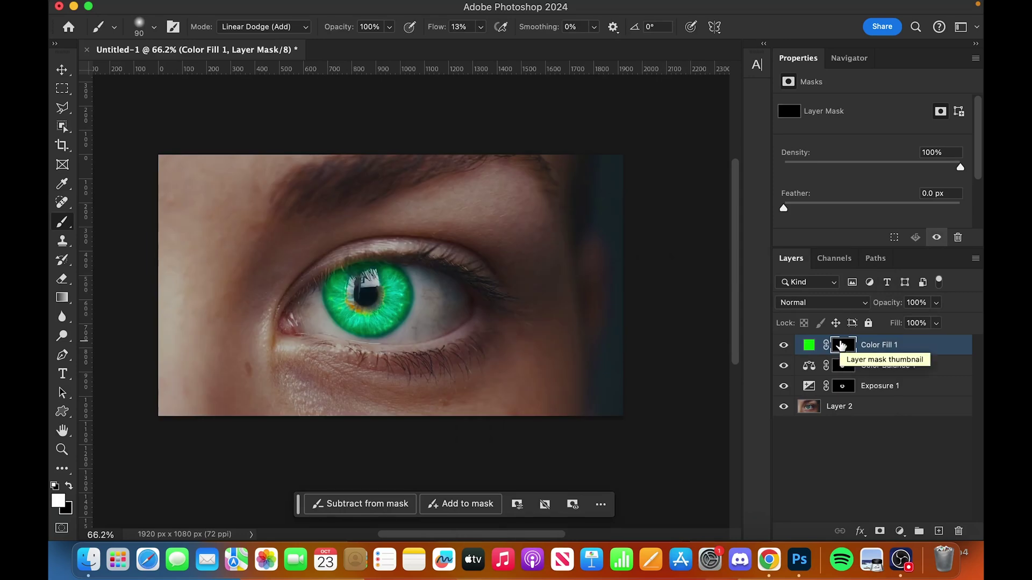
click(806, 303)
click(818, 458)
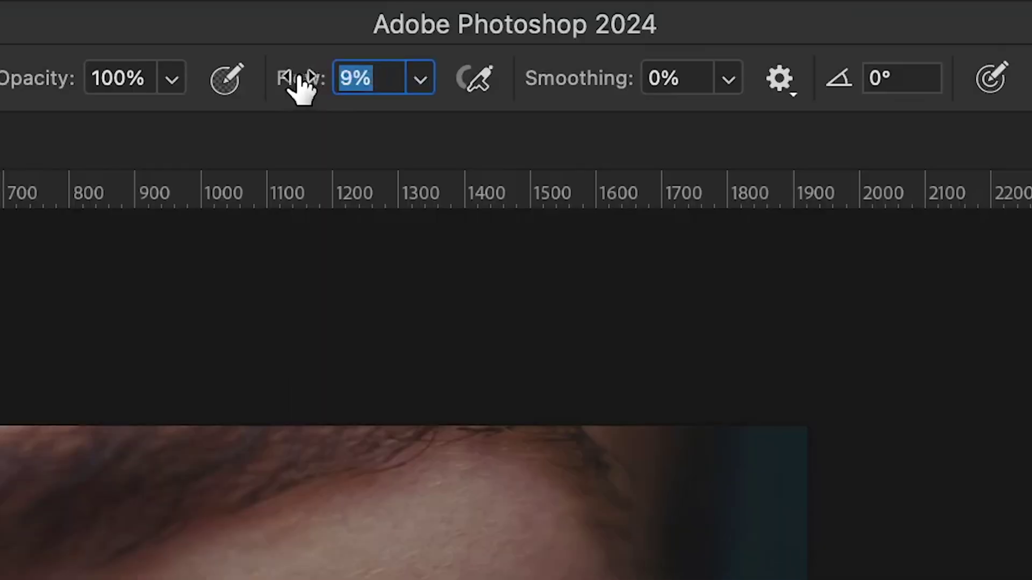
Step: At 3% flow, paint a soft green glow over the eye with brushes up to 1000
drag(295, 75, 288, 74)
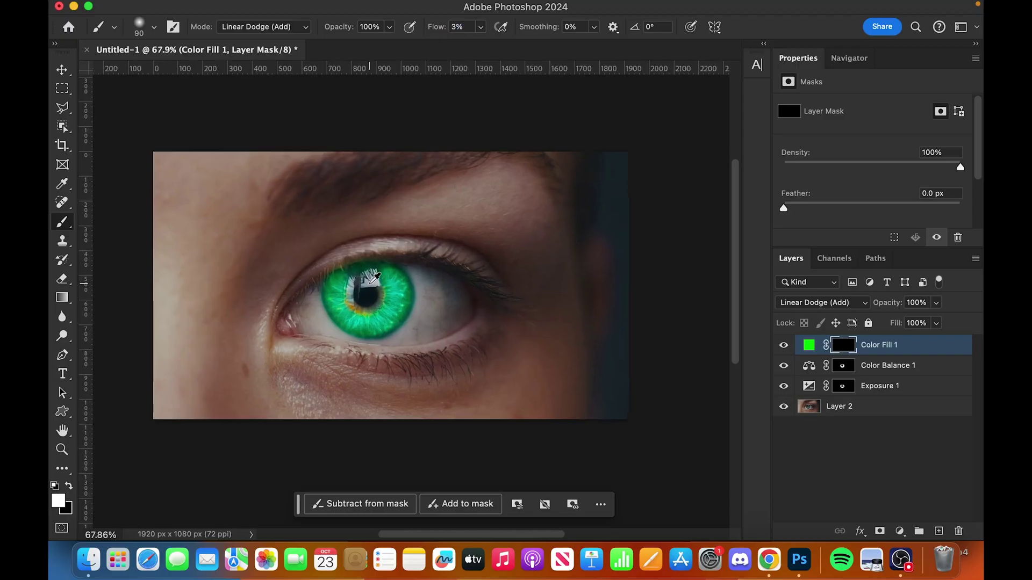
scroll(375, 274, up, 5)
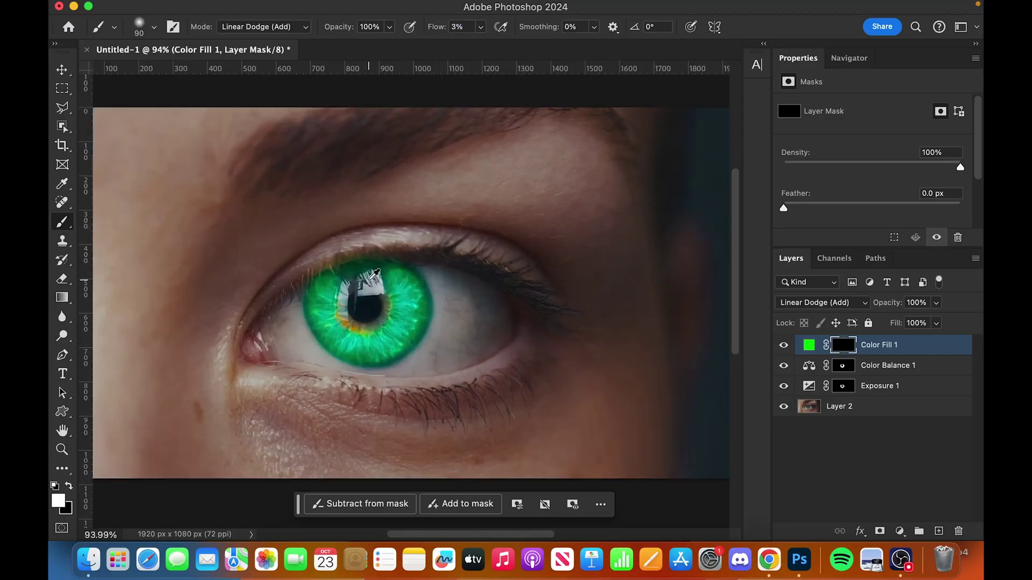
scroll(375, 274, up, 5)
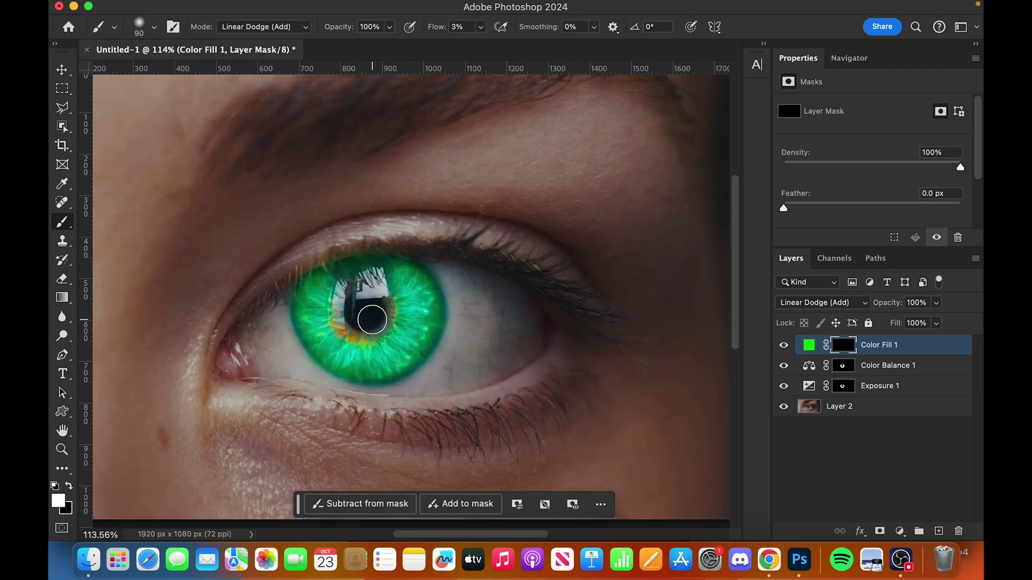
key(bracketright)
key(bracketright)
key(bracketright)
key(bracketright)
key(bracketright)
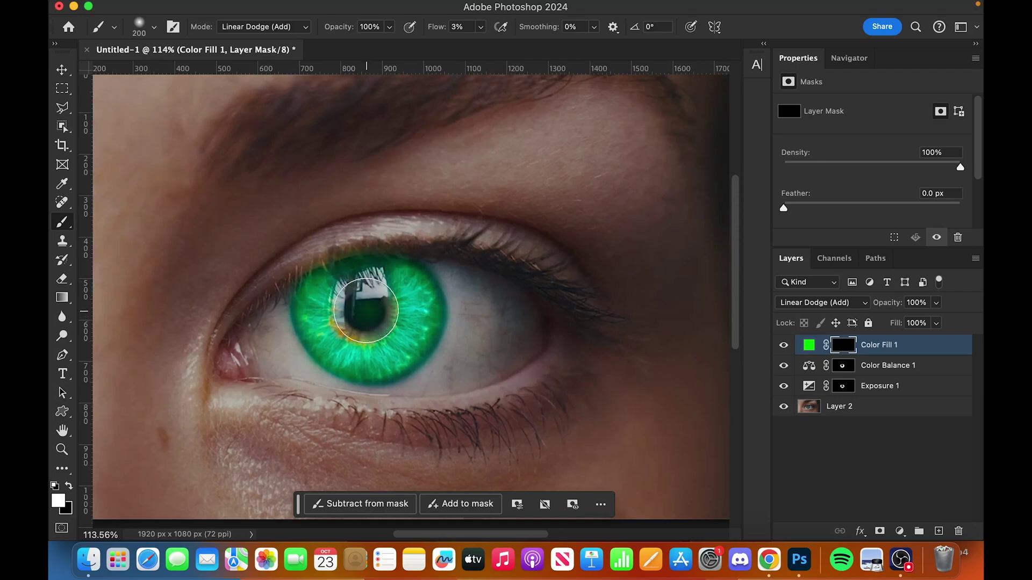
key(bracketright)
key(bracketright)
key(bracketright)
key(bracketright)
click(365, 311)
key(bracketright)
key(bracketright)
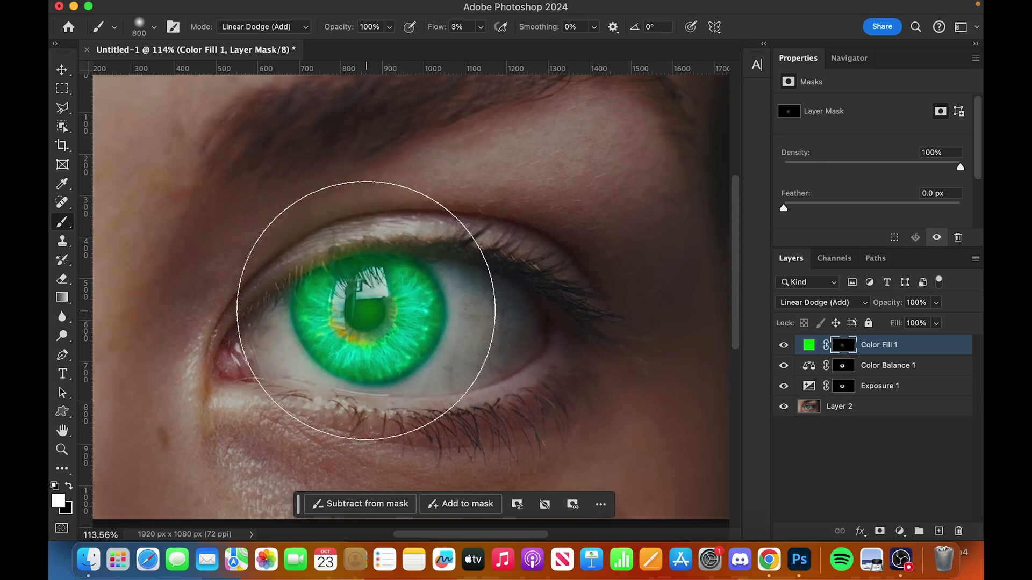
key(bracketright)
key(bracketright)
click(367, 311)
Step: Resize the brush from 1700 down to 150 while inspecting the glow around the eye
key(bracketright)
key(bracketright)
key(bracketright)
key(bracketright)
key(bracketright)
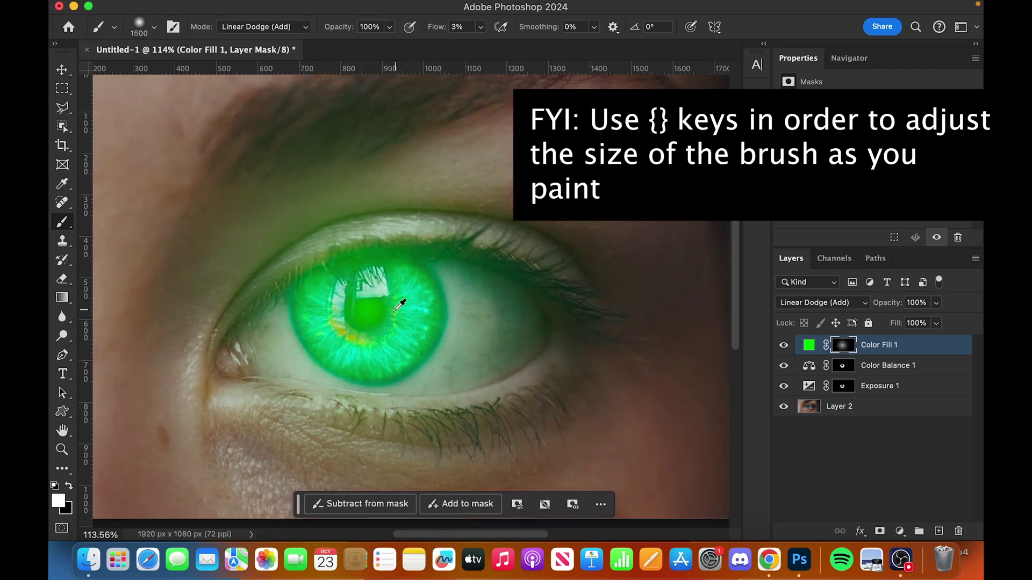
scroll(395, 312, down, 5)
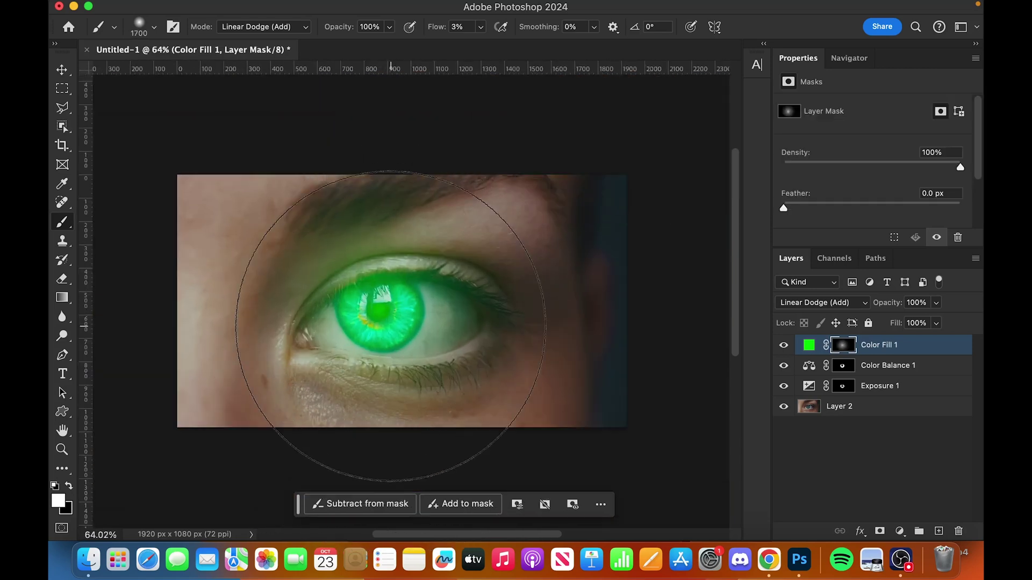
key(bracketright)
key(bracketright)
scroll(415, 330, up, 5)
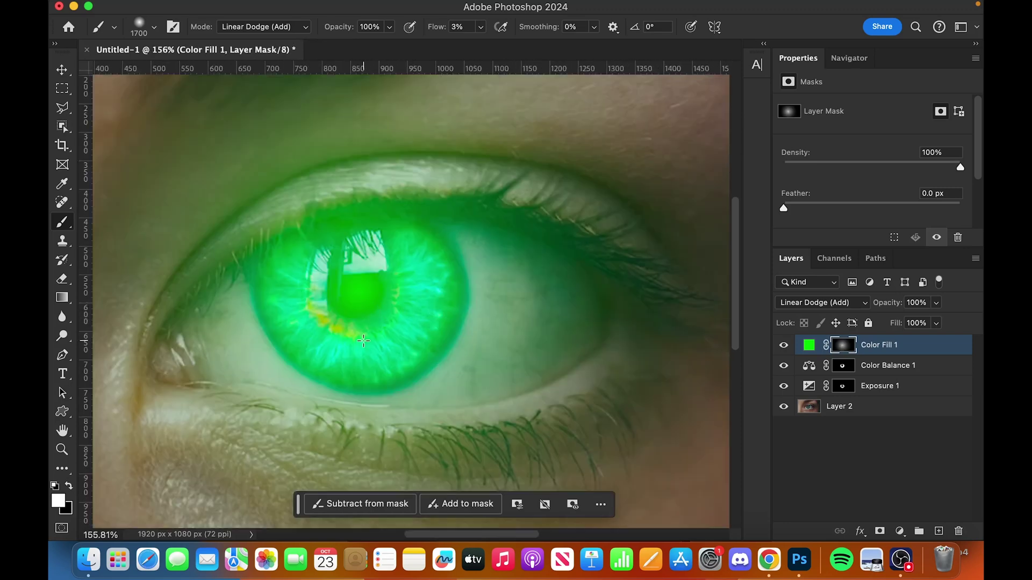
key(bracketleft)
key(bracketleft)
key(bracketleft)
key(bracketleft)
key(bracketleft)
key(bracketleft)
key(bracketleft)
key(bracketleft)
key(bracketleft)
key(bracketleft)
key(bracketleft)
key(bracketleft)
key(bracketleft)
key(bracketleft)
key(bracketleft)
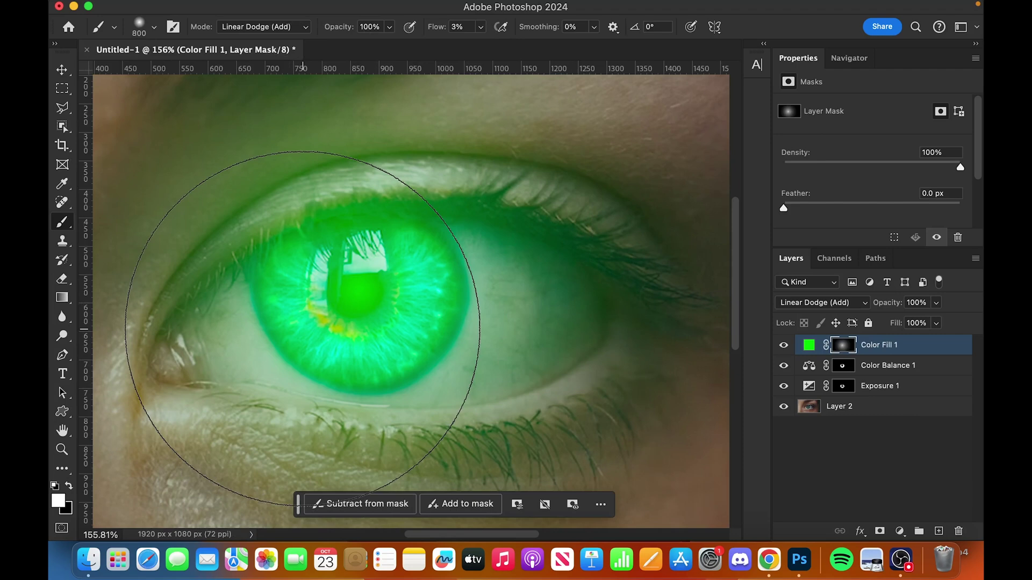
key(bracketleft)
key(bracketleft)
key(bracketleft)
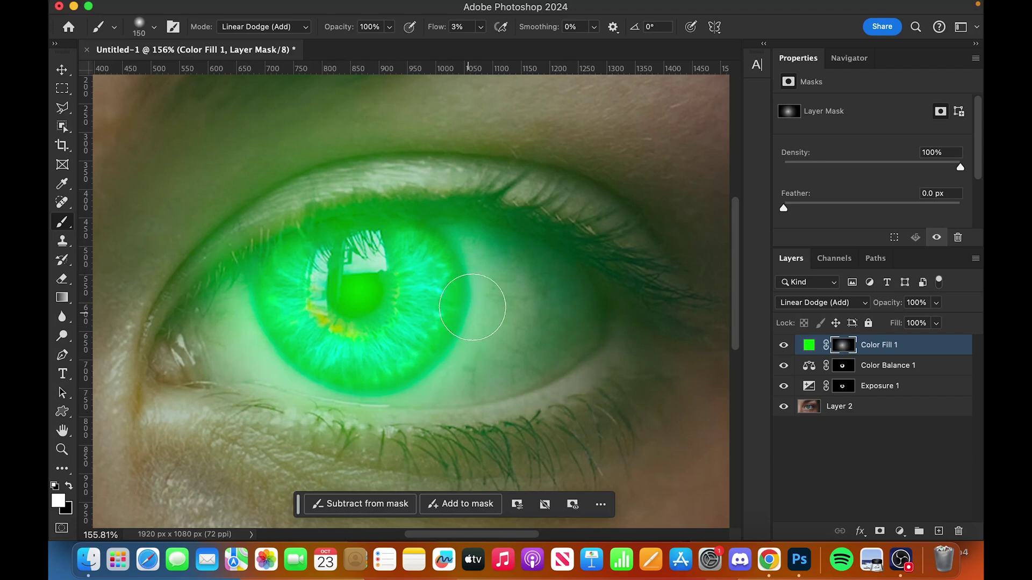
scroll(408, 240, down, 5)
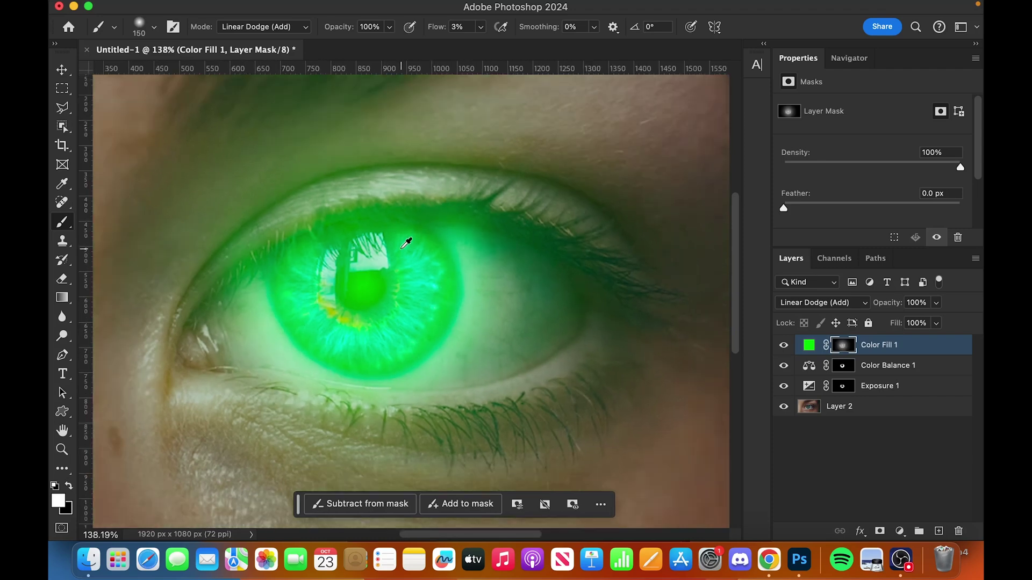
scroll(396, 228, down, 3)
scroll(404, 214, up, 3)
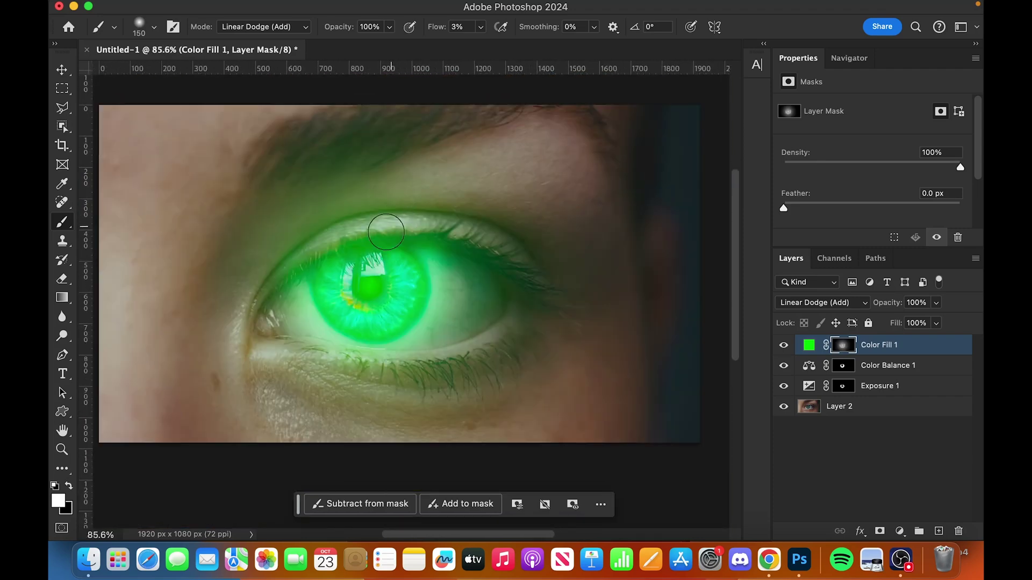
scroll(358, 274, down, 1)
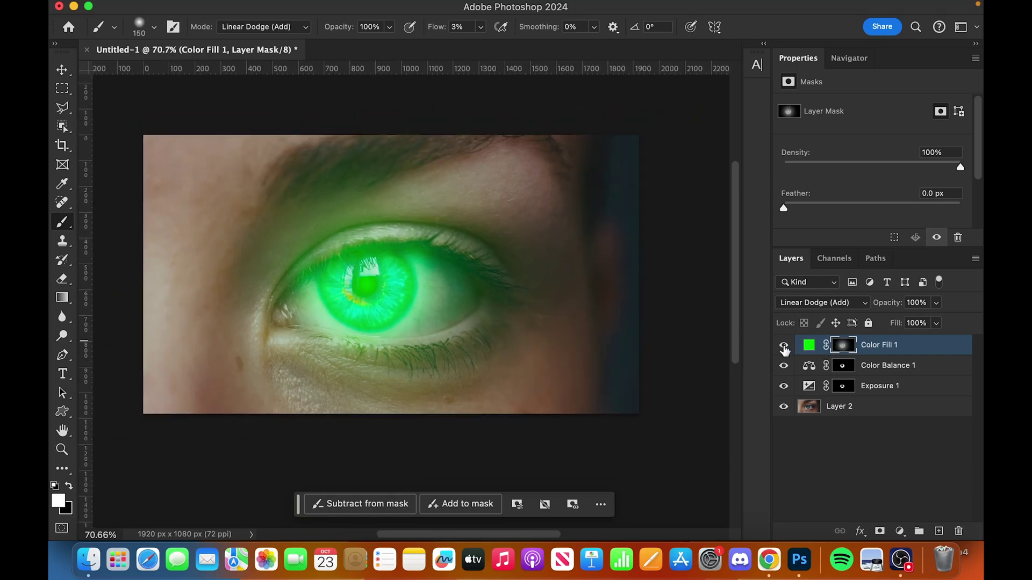
Step: Hide Color Balance 1, Exposure 1 and the green glow to show the original eye
click(784, 366)
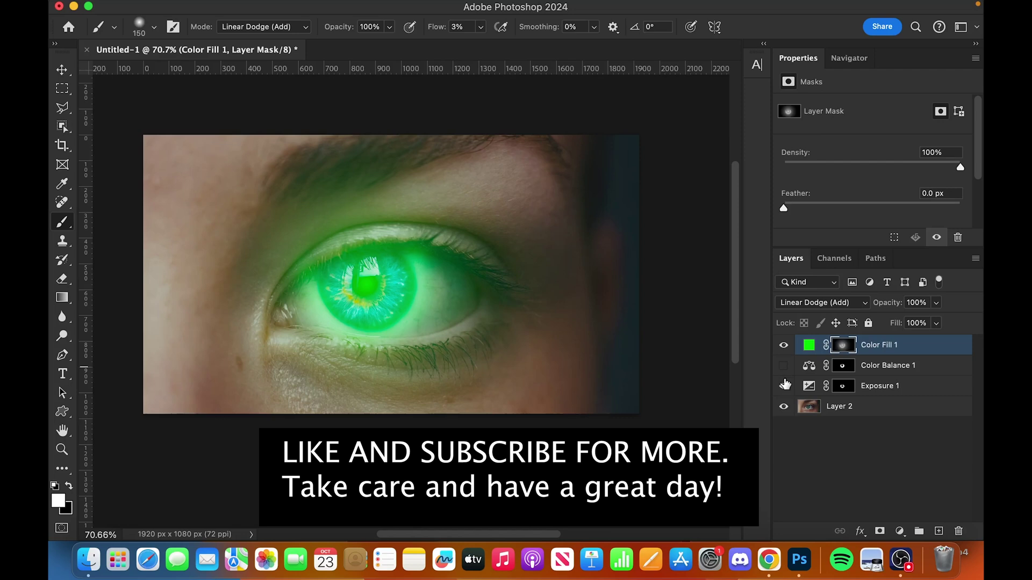
click(785, 385)
click(784, 345)
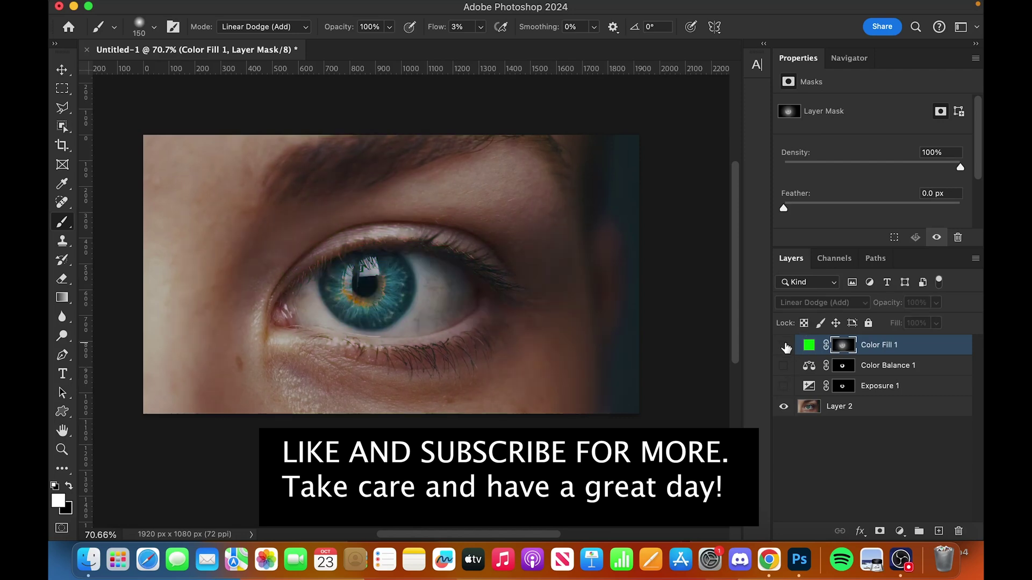